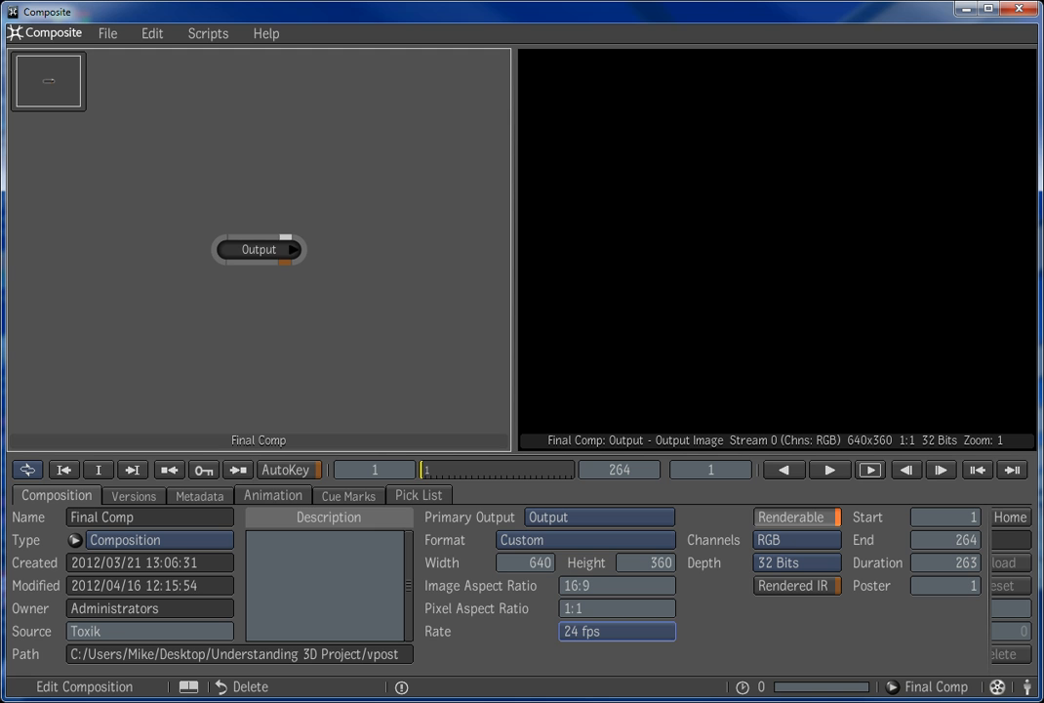
# Open the composition CH12_Final Comp_01 from the project's vpost folder and close the file browser.
pyautogui.click(108, 33)
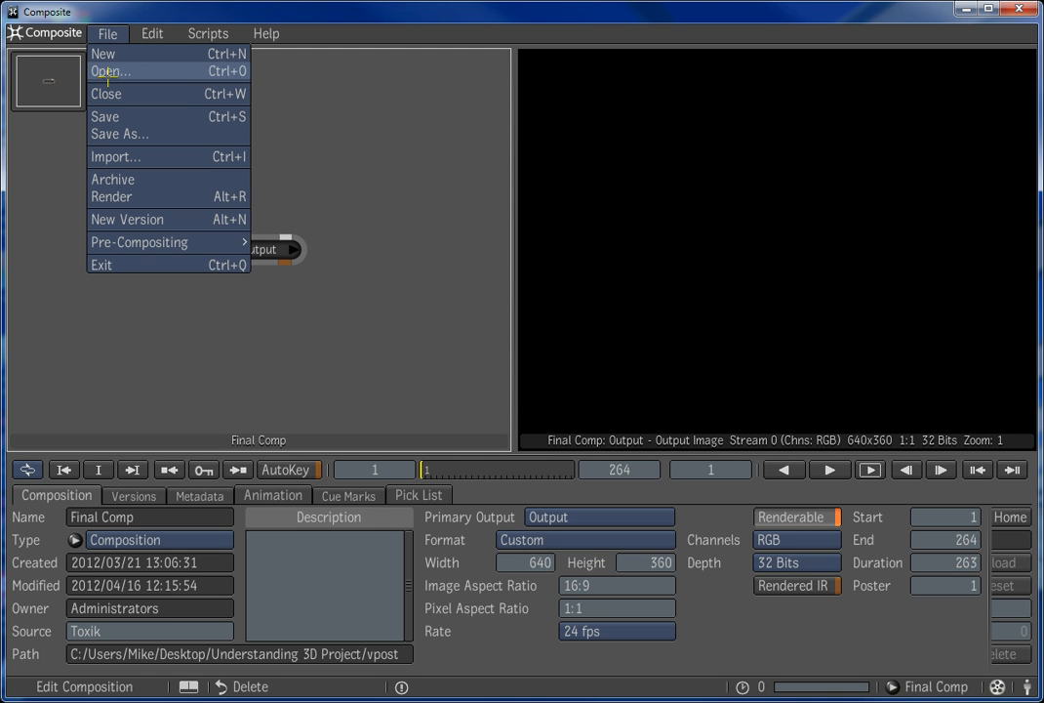
pyautogui.click(109, 71)
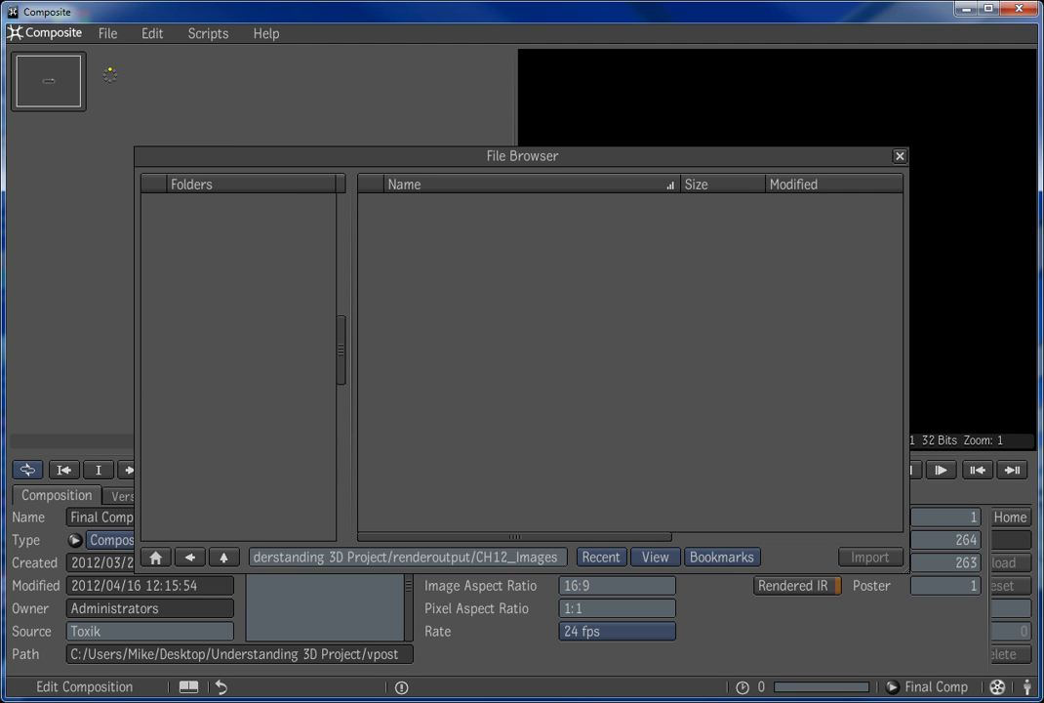
pyautogui.moveTo(344, 222); pyautogui.dragTo(342, 369)
pyautogui.click(293, 340)
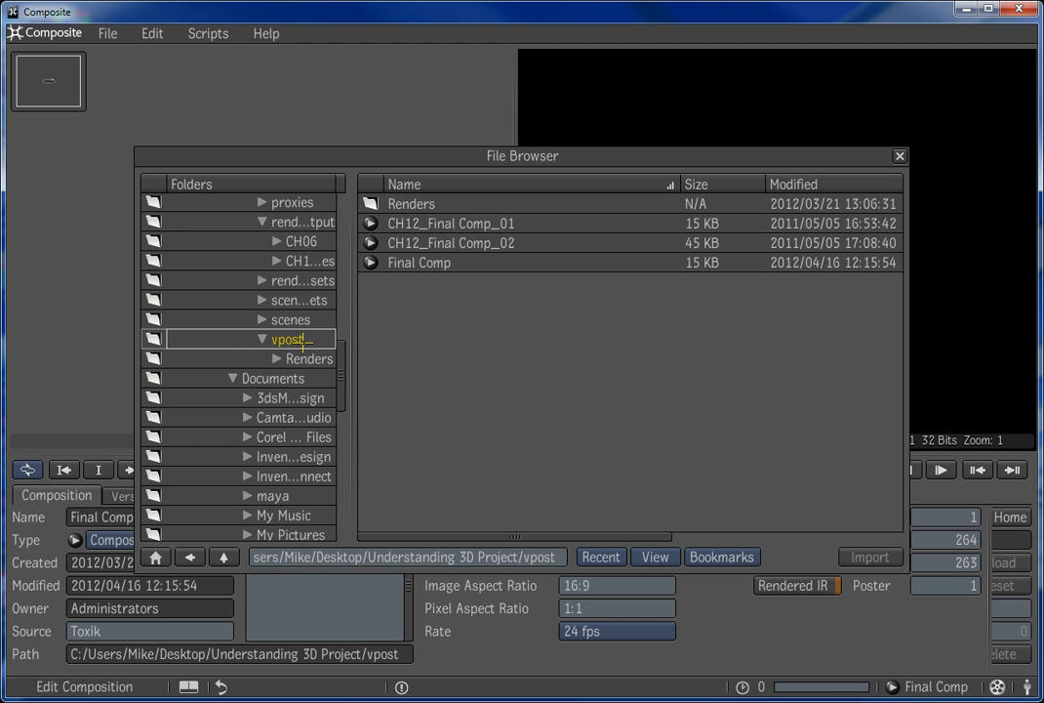
pyautogui.click(476, 224)
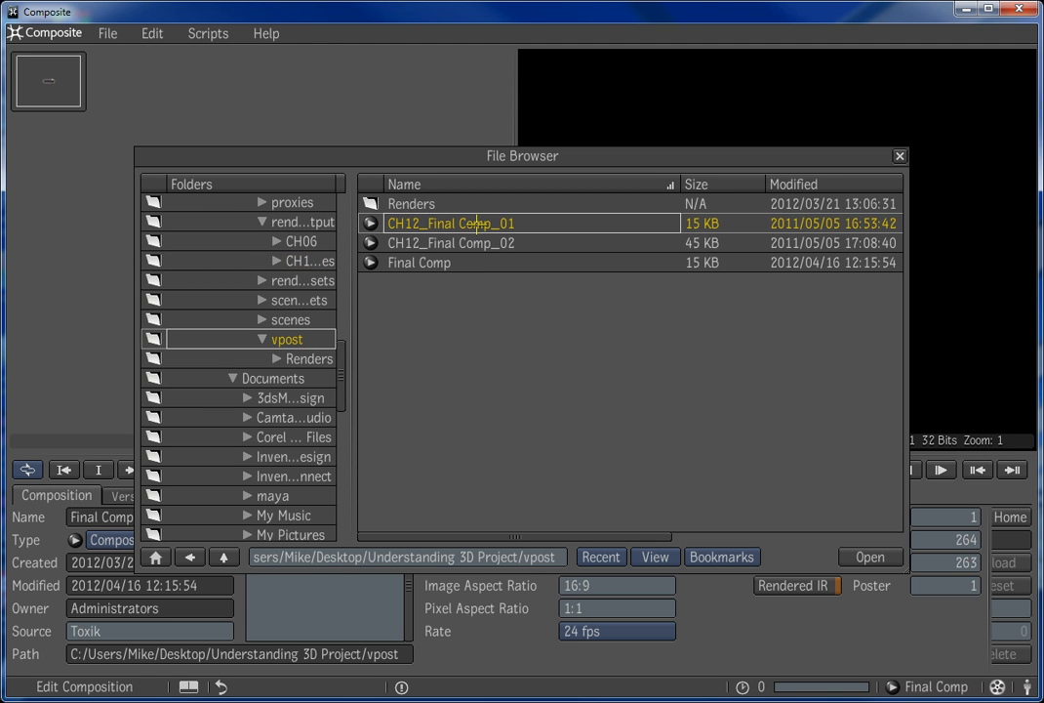
pyautogui.click(871, 556)
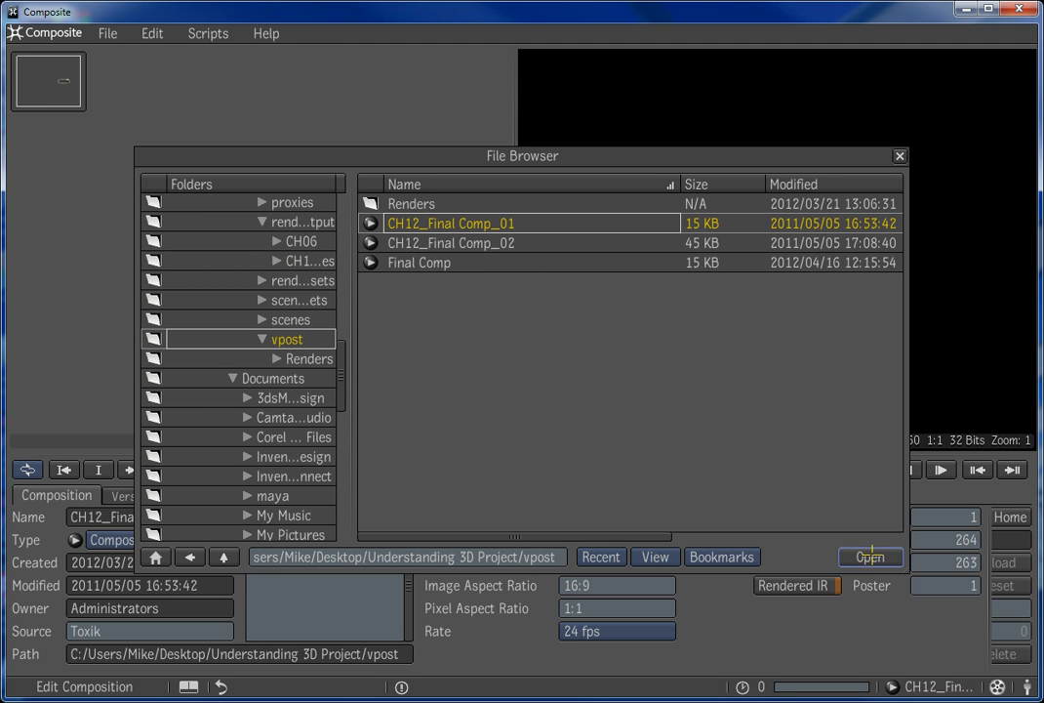
pyautogui.click(898, 156)
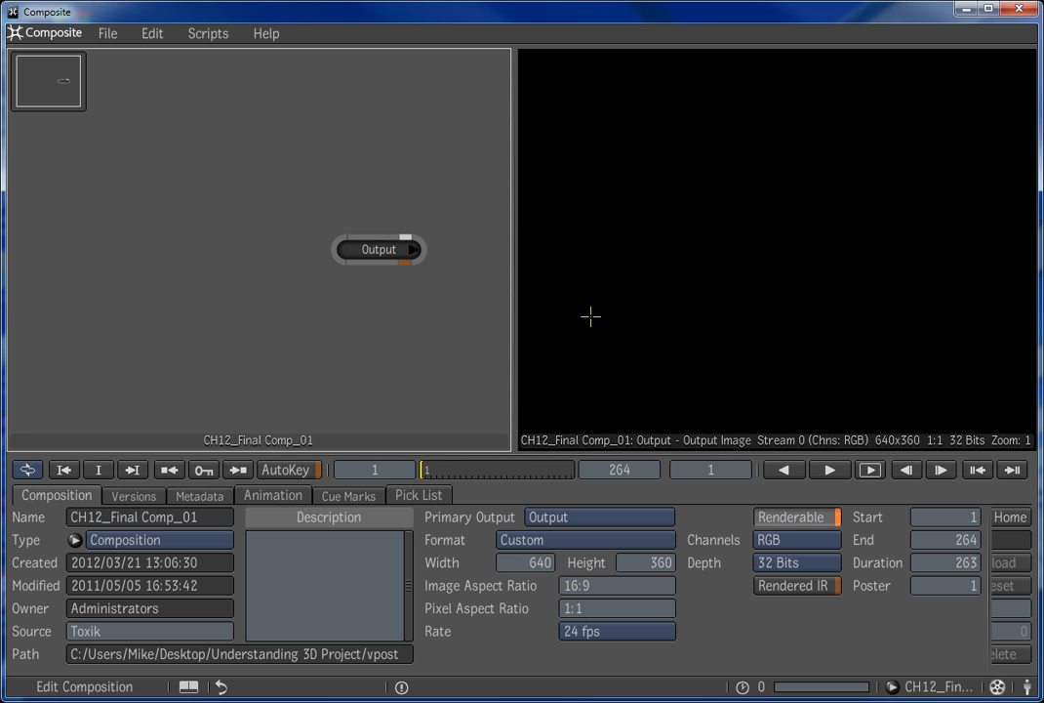
# Import the Master_Sequence and Text_Beaker image sequences from the renderoutput/CH12_Images folder.
pyautogui.click(101, 34)
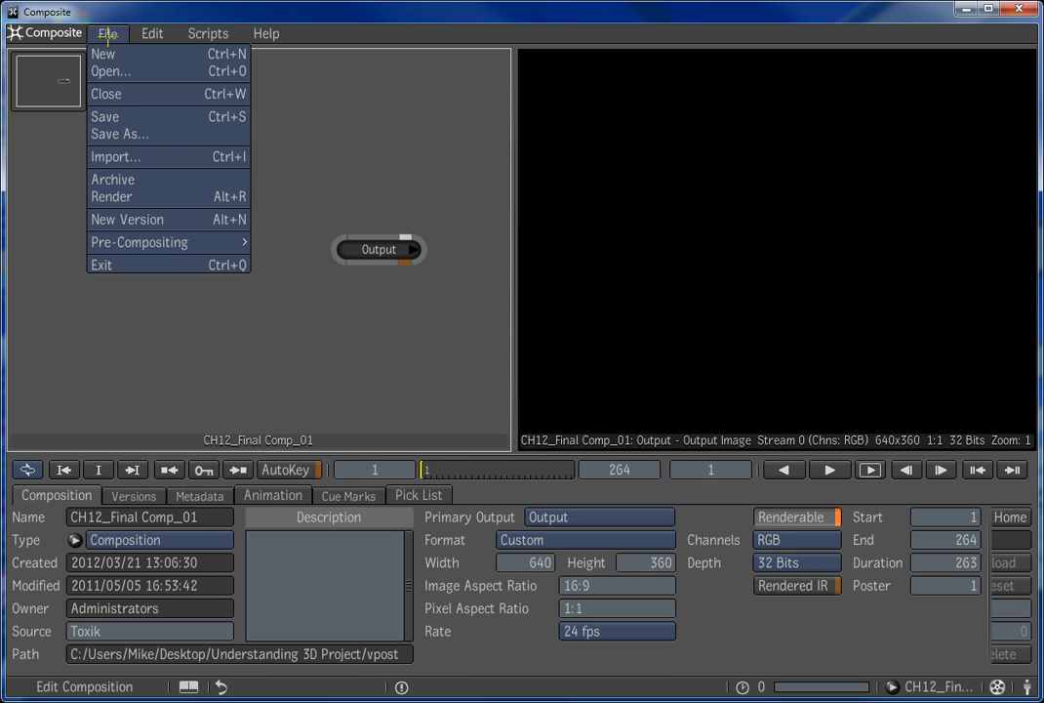
pyautogui.click(115, 156)
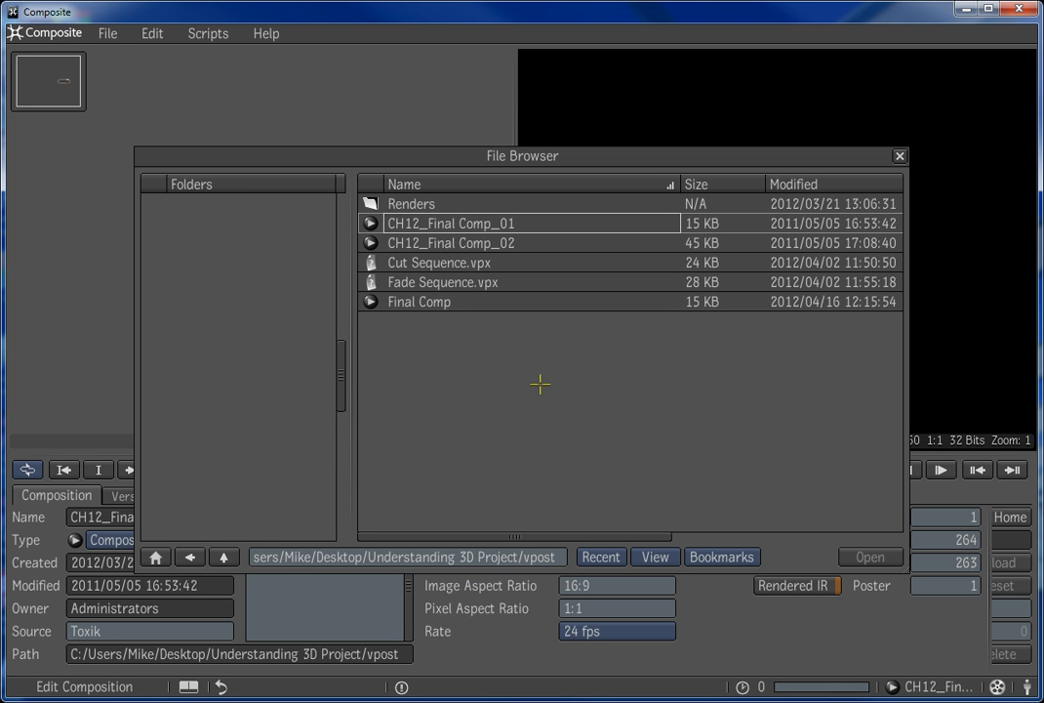
pyautogui.moveTo(341, 216); pyautogui.dragTo(349, 326)
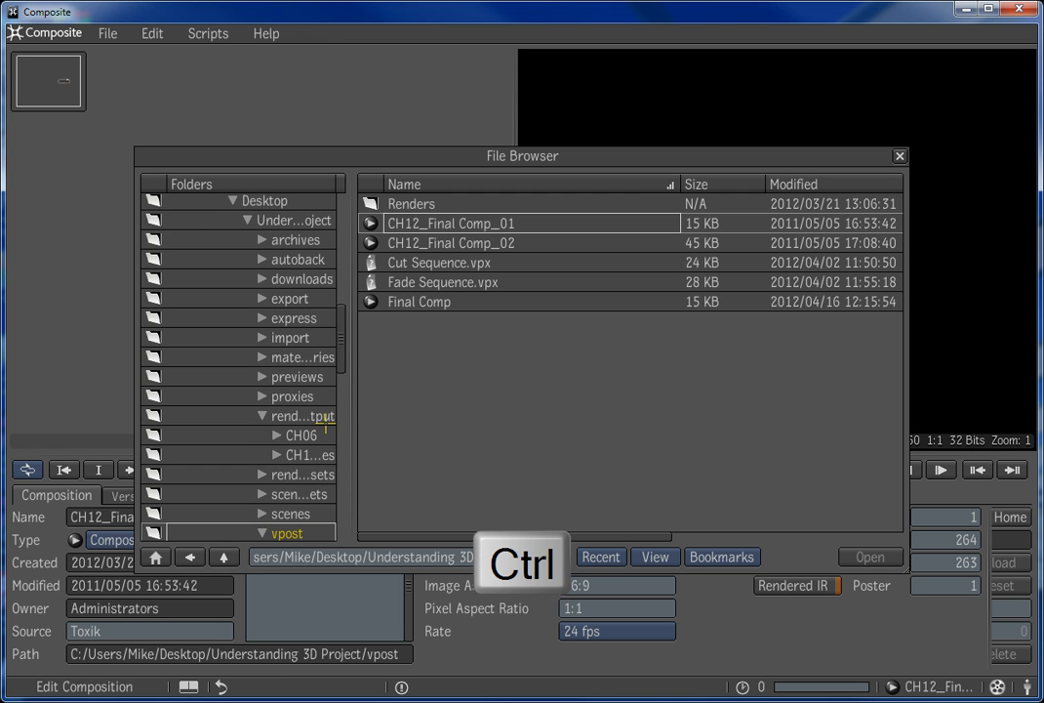
pyautogui.click(310, 456)
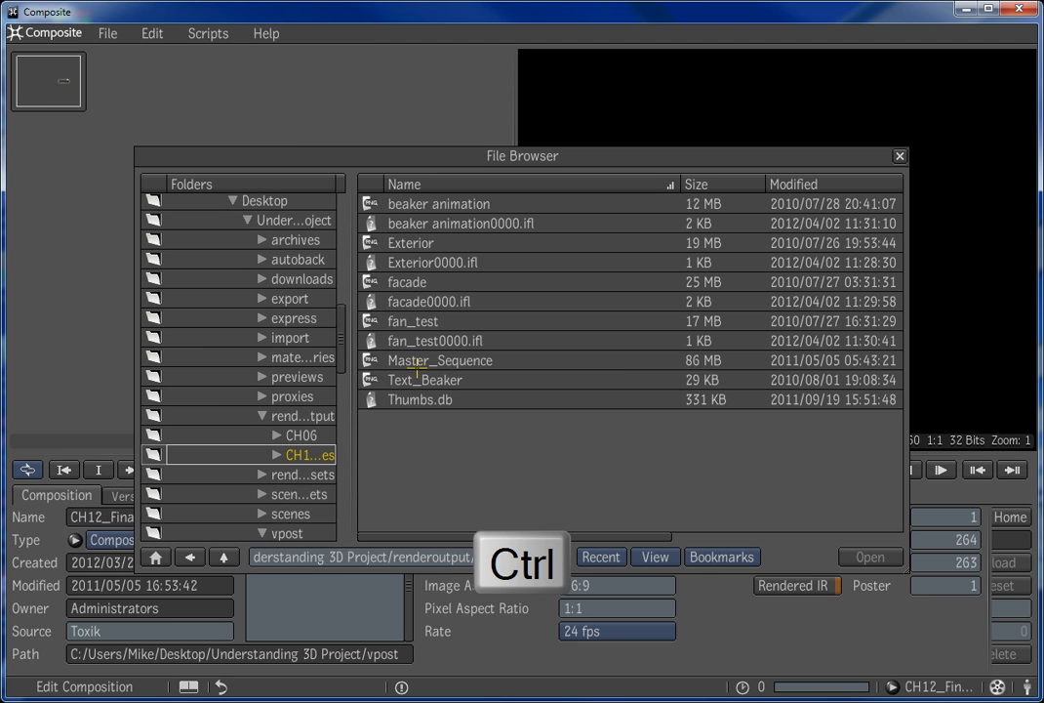
pyautogui.keyDown('ctrl'); pyautogui.click(417, 365); pyautogui.keyUp('ctrl')
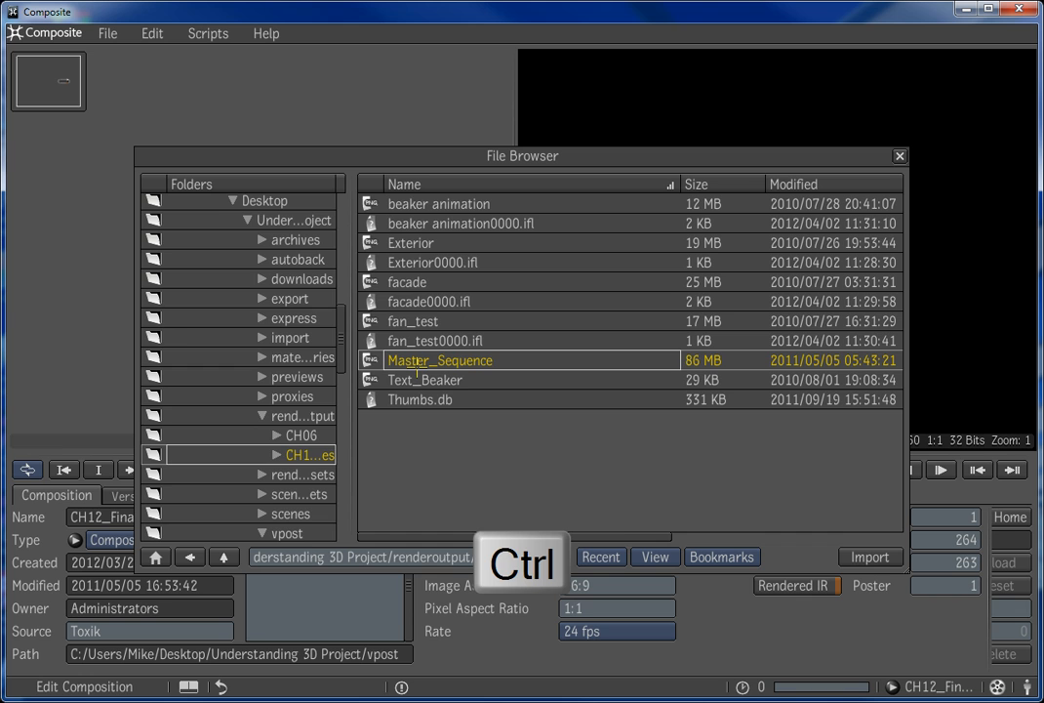
pyautogui.keyDown('ctrl'); pyautogui.click(419, 379); pyautogui.keyUp('ctrl')
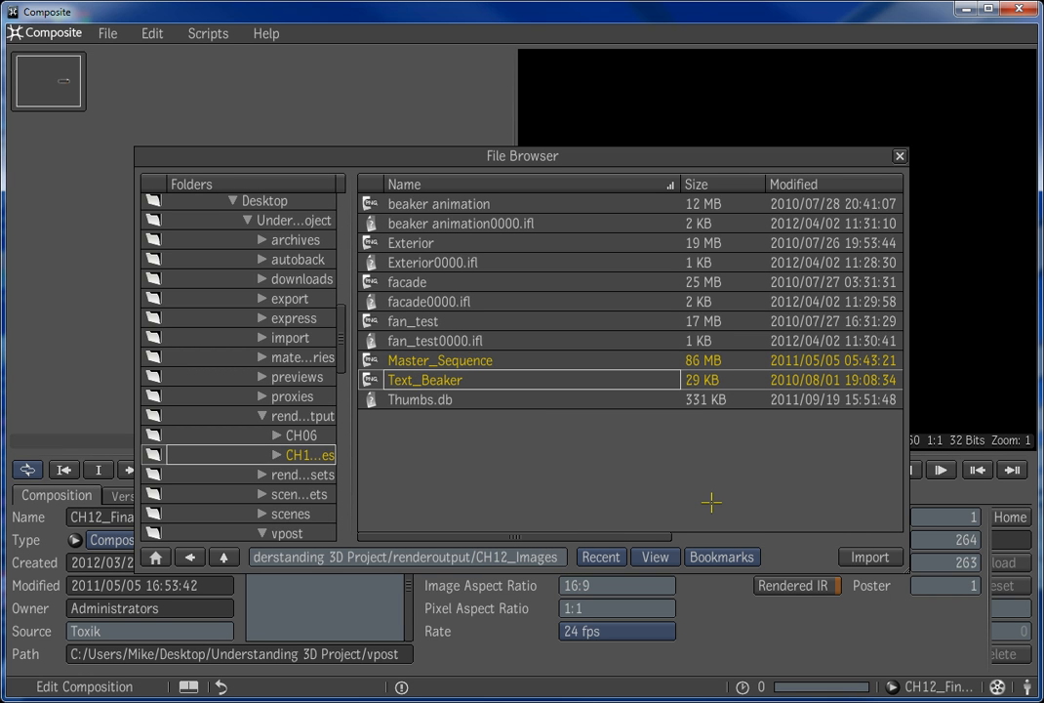
pyautogui.click(870, 557)
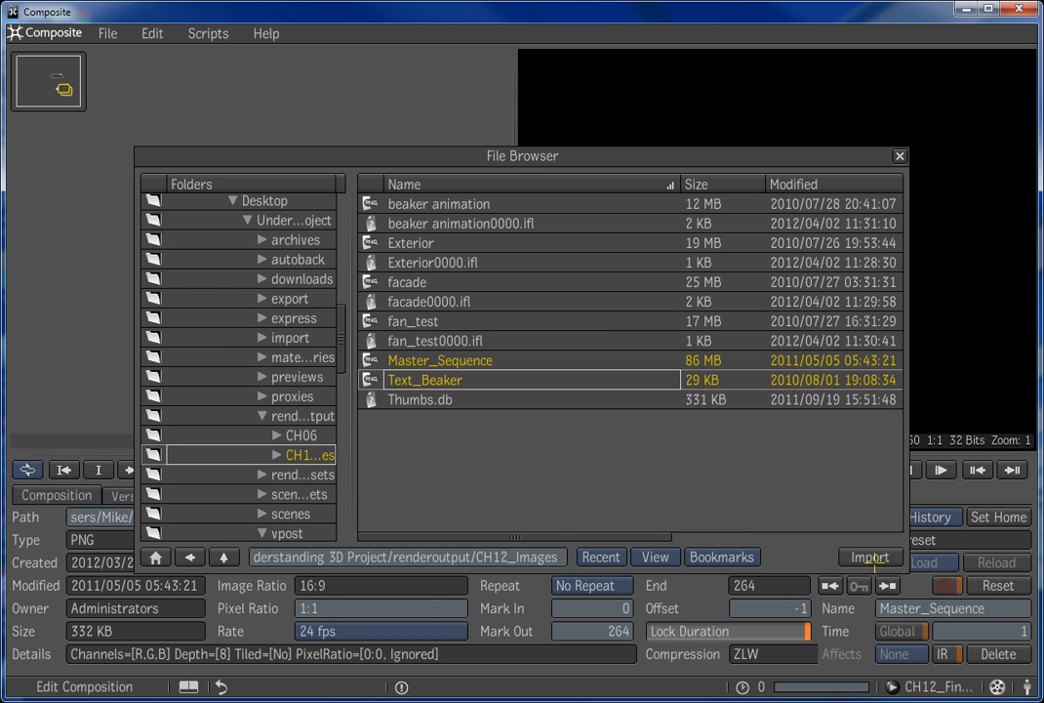
pyautogui.click(871, 557)
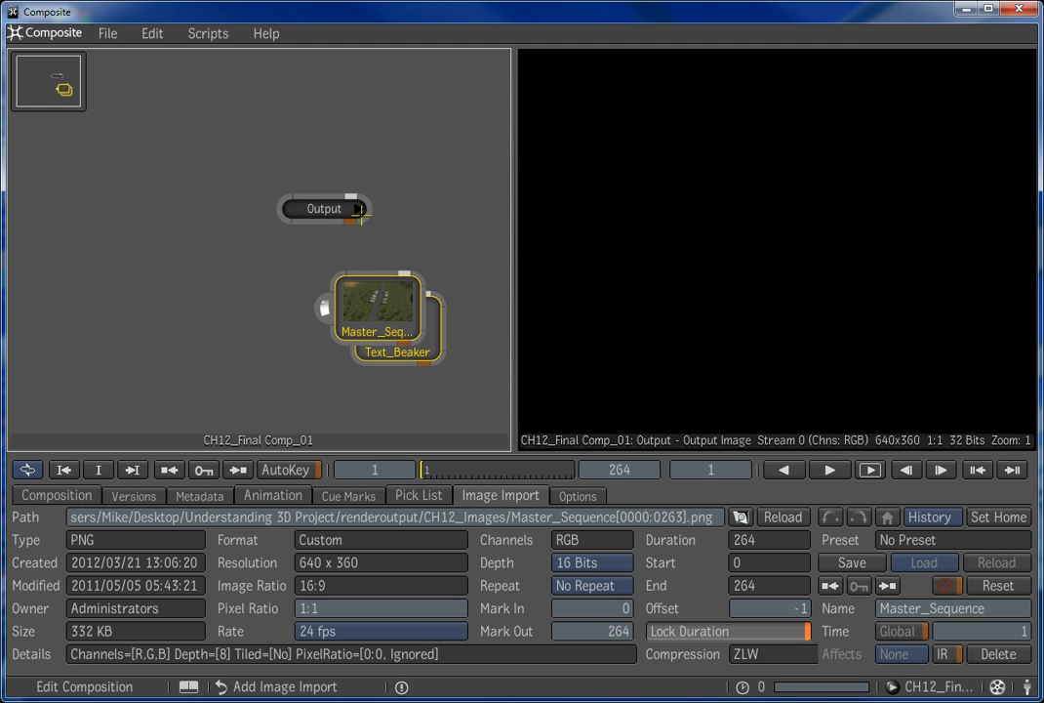
# Lay out the two selected image nodes in the schematic so they are stacked without overlapping.
pyautogui.moveTo(360, 216); pyautogui.dragTo(258, 197, button='middle')
pyautogui.rightClick(299, 201)
pyautogui.click(337, 251)
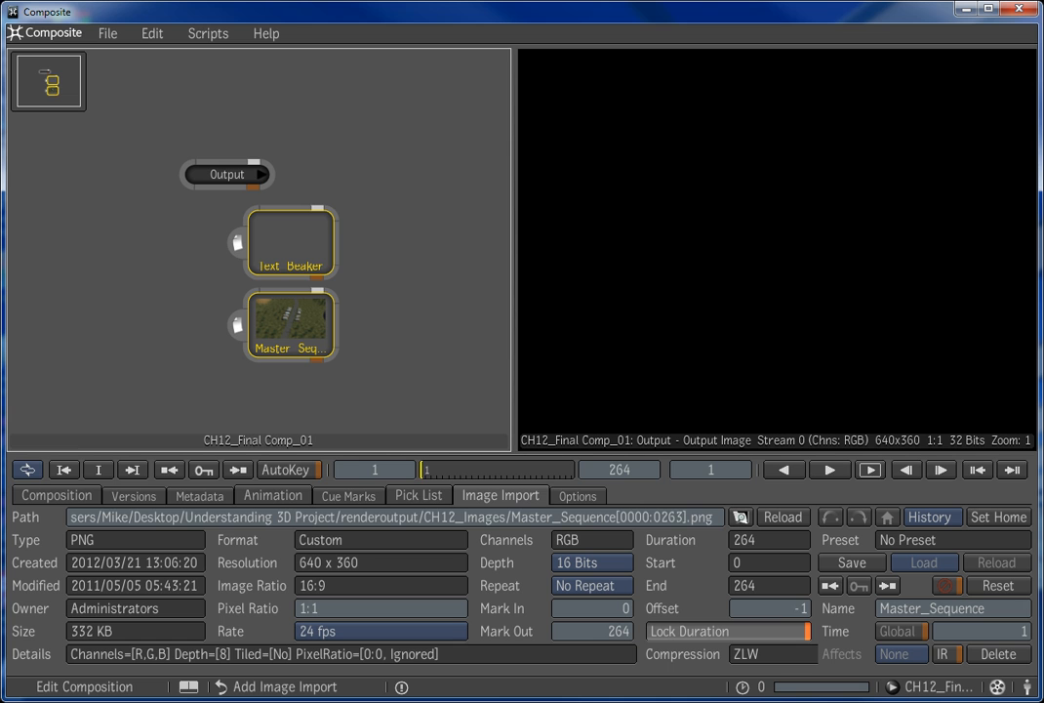
# Add a Blend & Comp tool from the Composition category, connected to the output of the Master_Sequence node.
pyautogui.middleClick(352, 143)
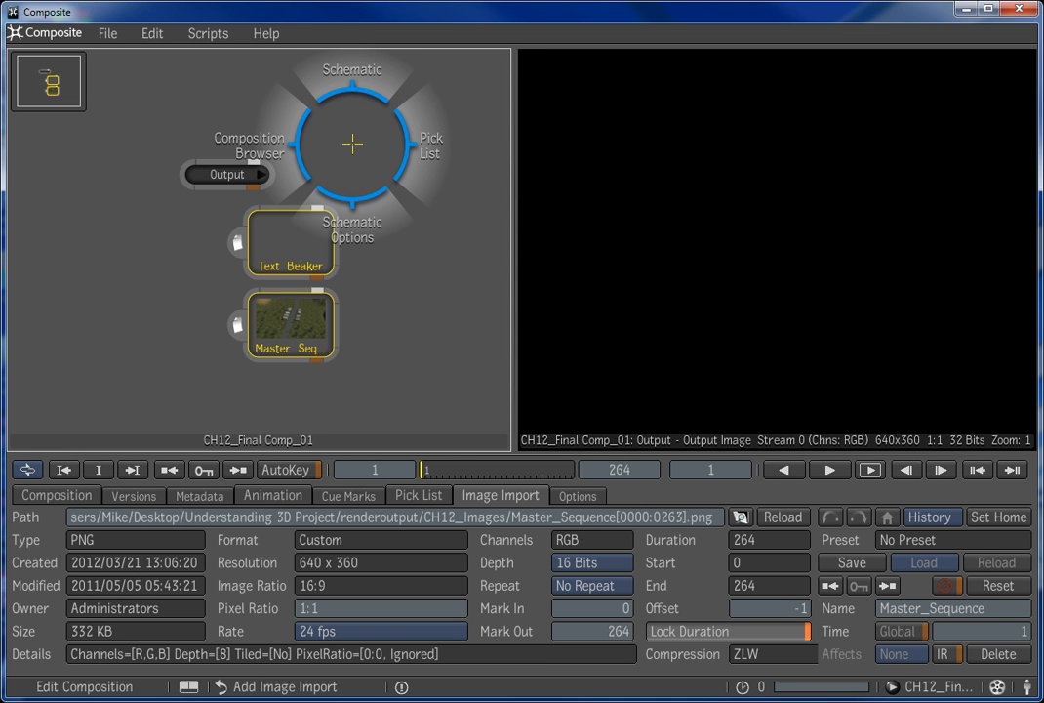
pyautogui.click(429, 146)
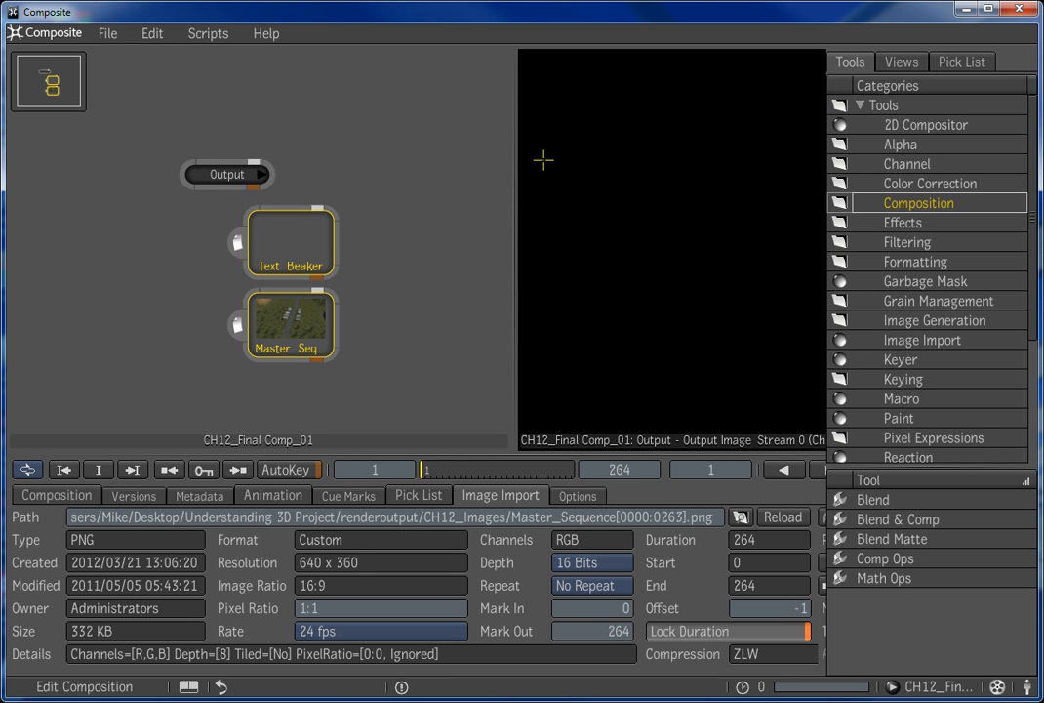
pyautogui.click(896, 109)
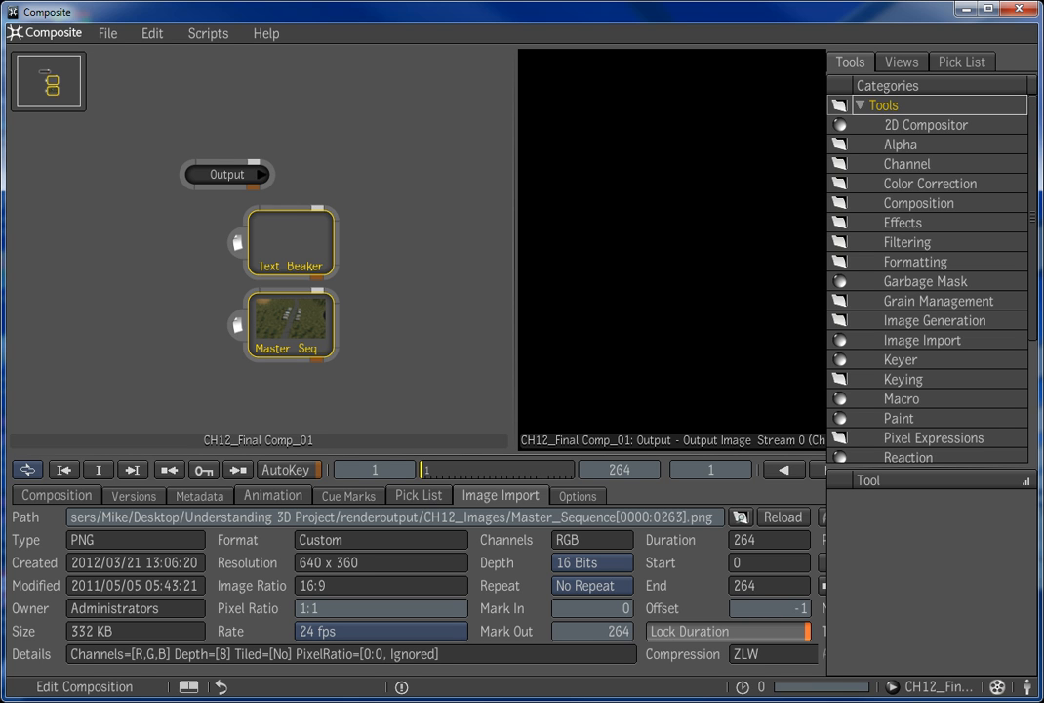
pyautogui.click(942, 203)
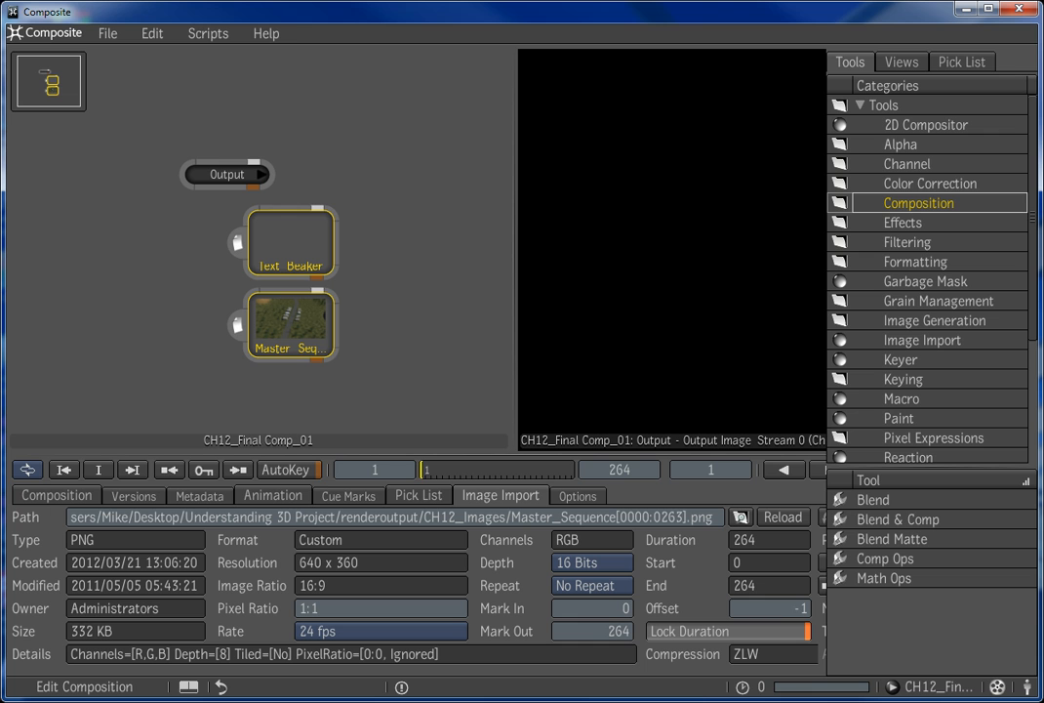
pyautogui.moveTo(883, 519); pyautogui.dragTo(336, 325)
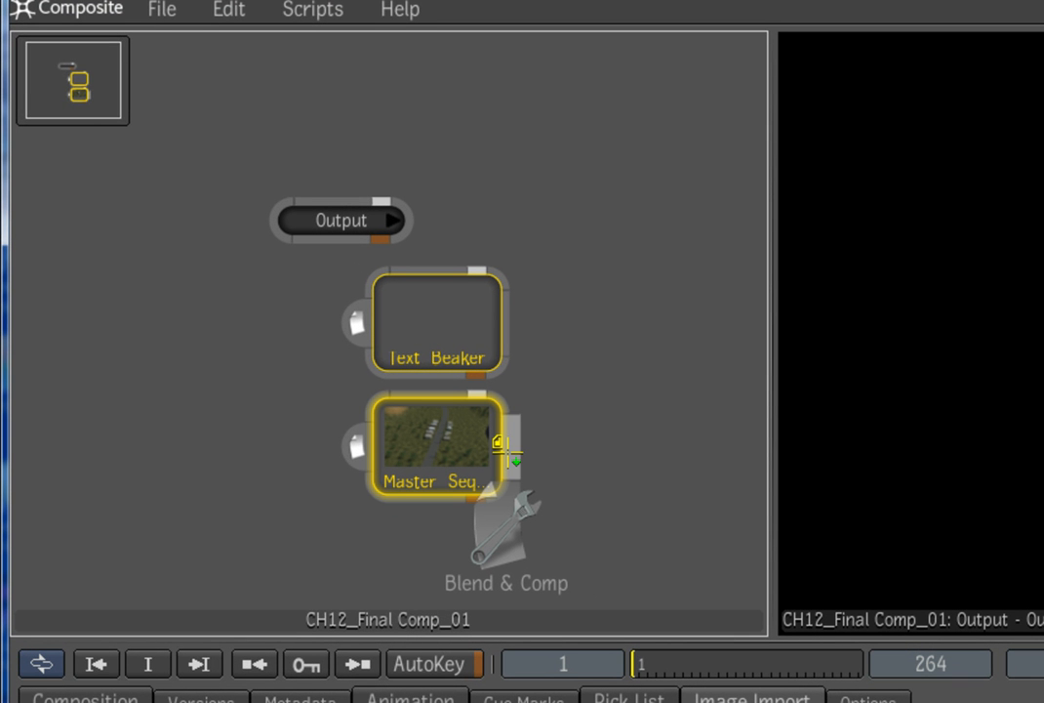
pyautogui.moveTo(504, 446); pyautogui.dragTo(503, 456)
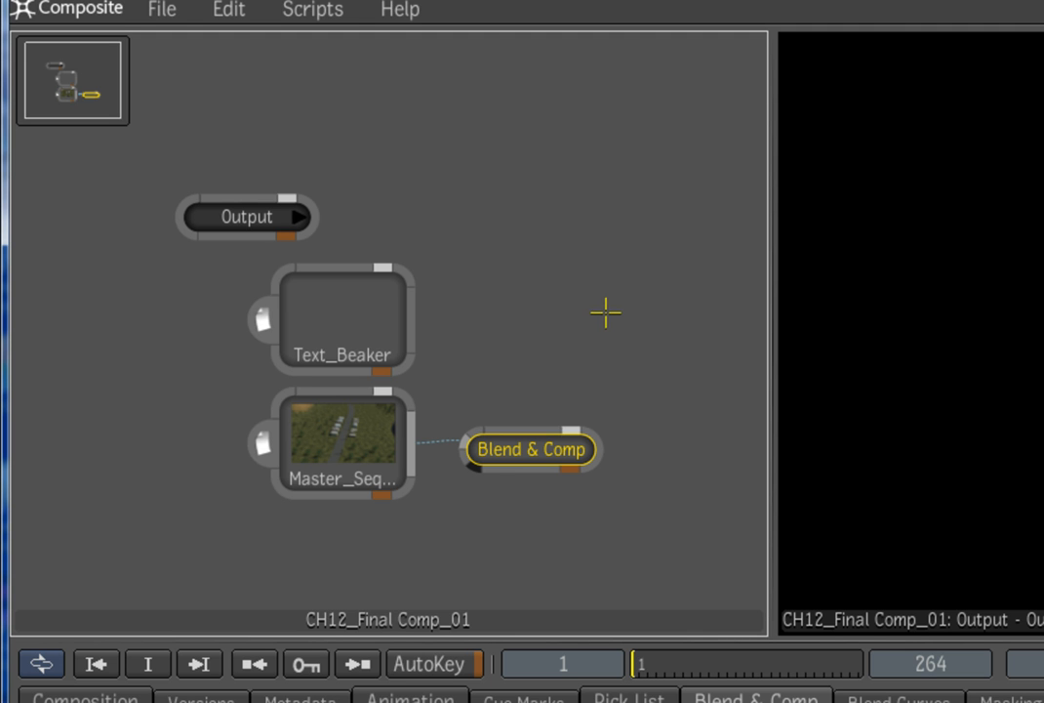
# Connect Text_Beaker's output to the Blend & Comp node's free upper input, and Blend & Comp's output to the Output node.
pyautogui.click(414, 315)
pyautogui.moveTo(413, 315); pyautogui.dragTo(473, 426)
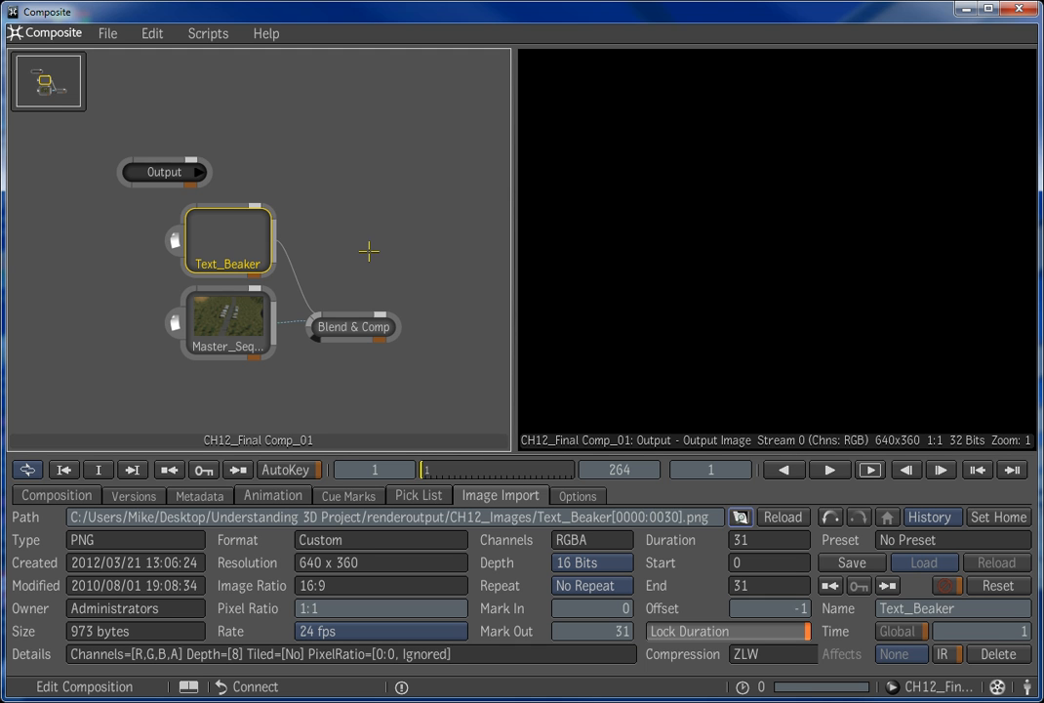
pyautogui.click(398, 327)
pyautogui.moveTo(400, 327); pyautogui.dragTo(115, 172)
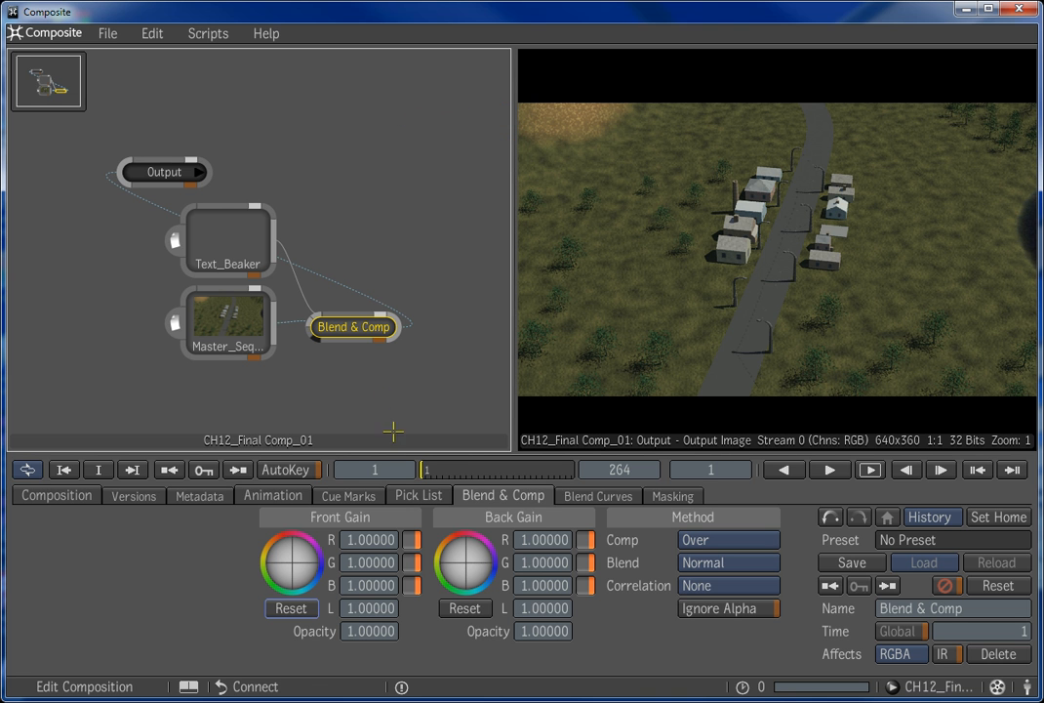
# Scrub the timeline to frame 30 to preview the composite, and lay out all nodes in the schematic.
pyautogui.moveTo(421, 470)
pyautogui.mouseDown()
pyautogui.moveTo(548, 466)
pyautogui.moveTo(427, 469)
pyautogui.moveTo(436, 469)
pyautogui.mouseUp()
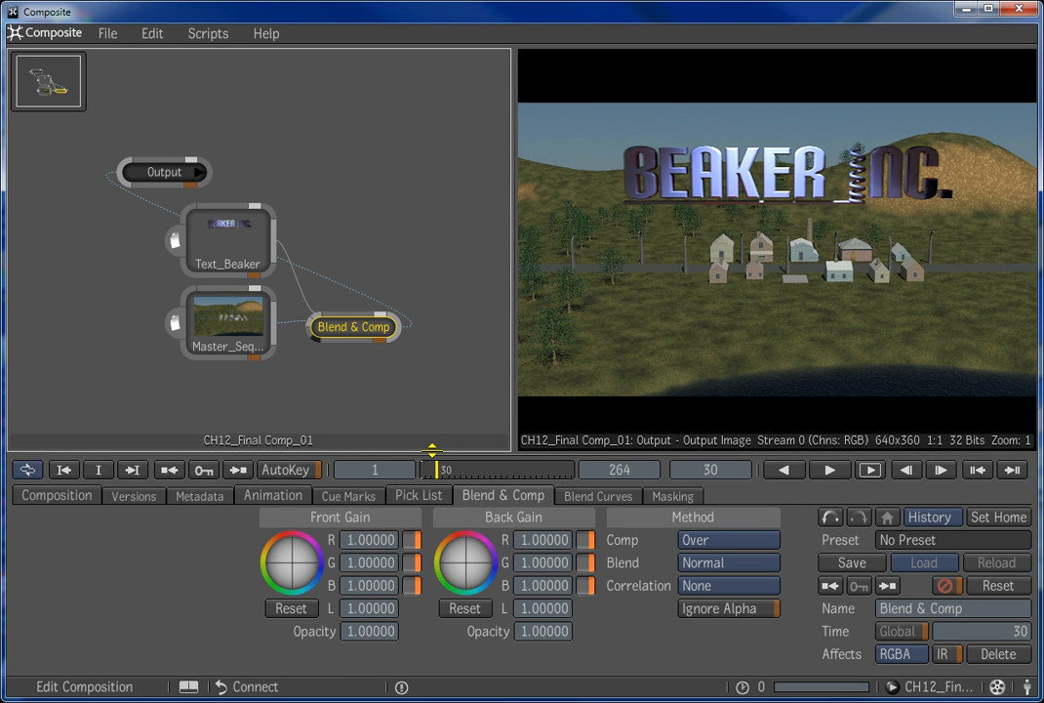
pyautogui.rightClick(347, 167)
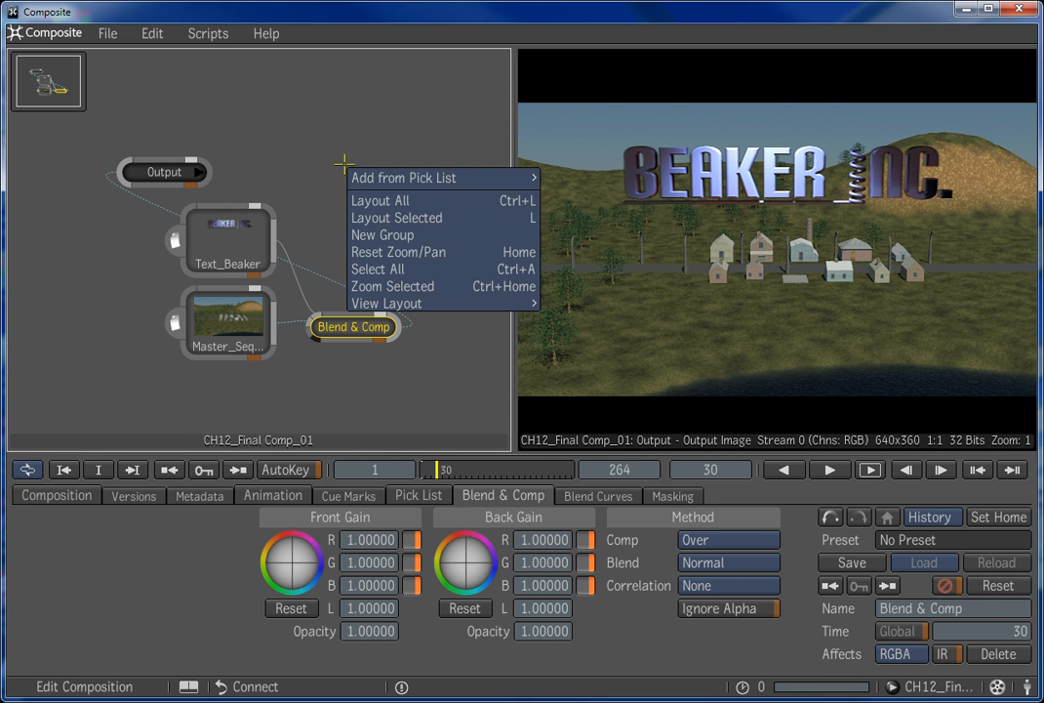
pyautogui.click(375, 200)
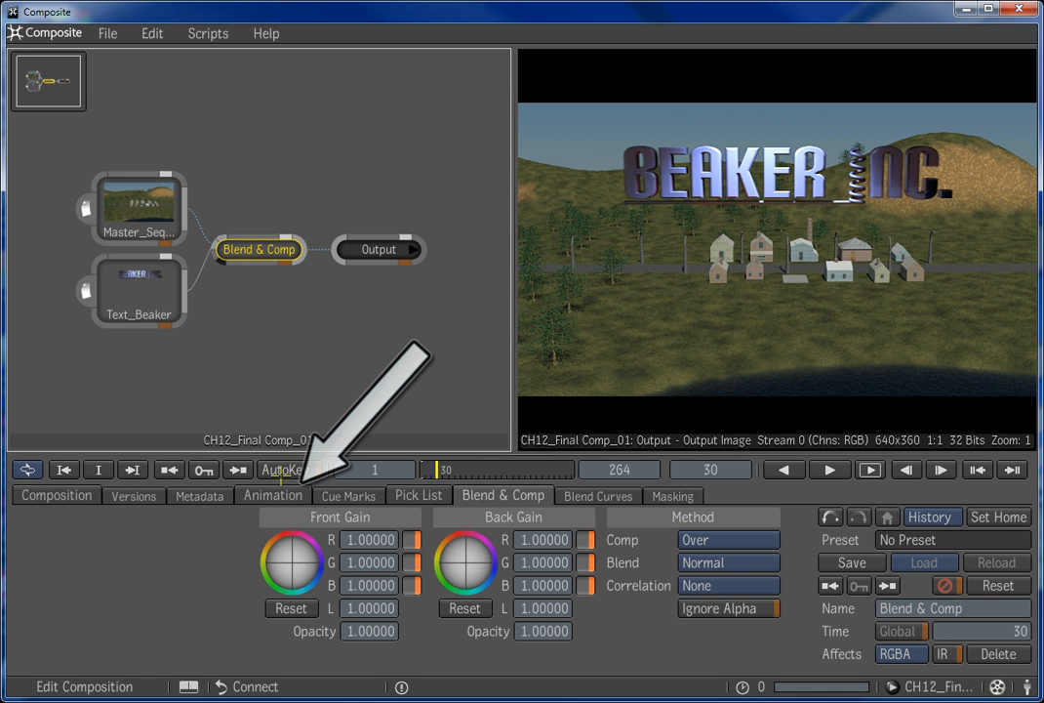
# Set the animation editor to the Tracks view and select both Master_Sequence and Text_Beaker to show their tracks.
pyautogui.click(285, 495)
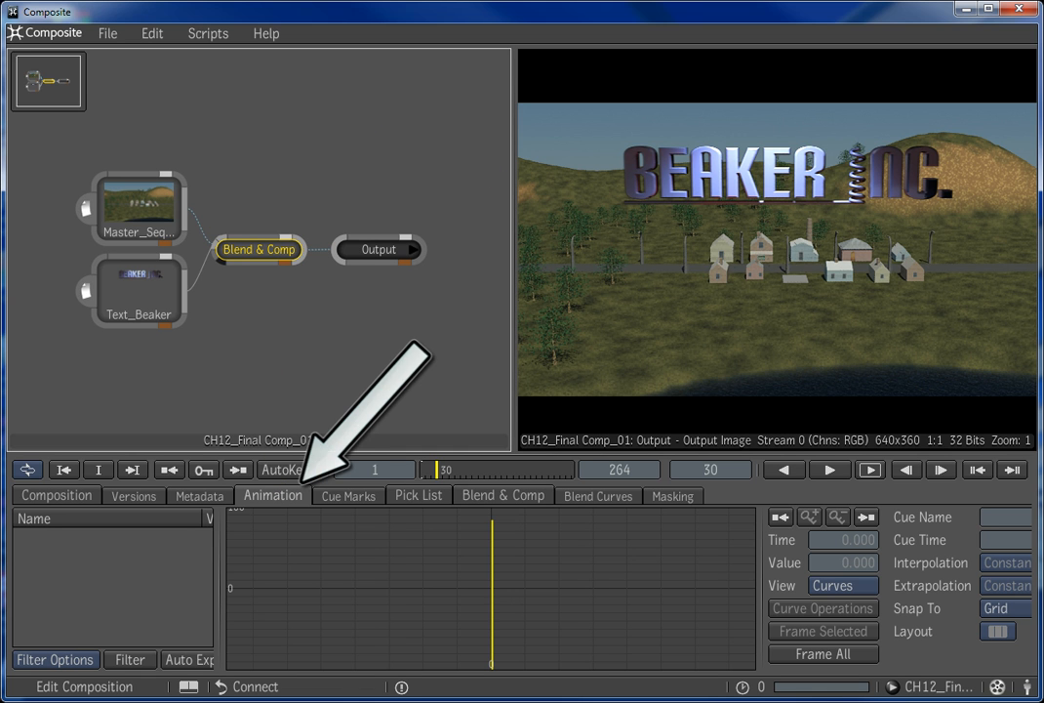
pyautogui.click(845, 585)
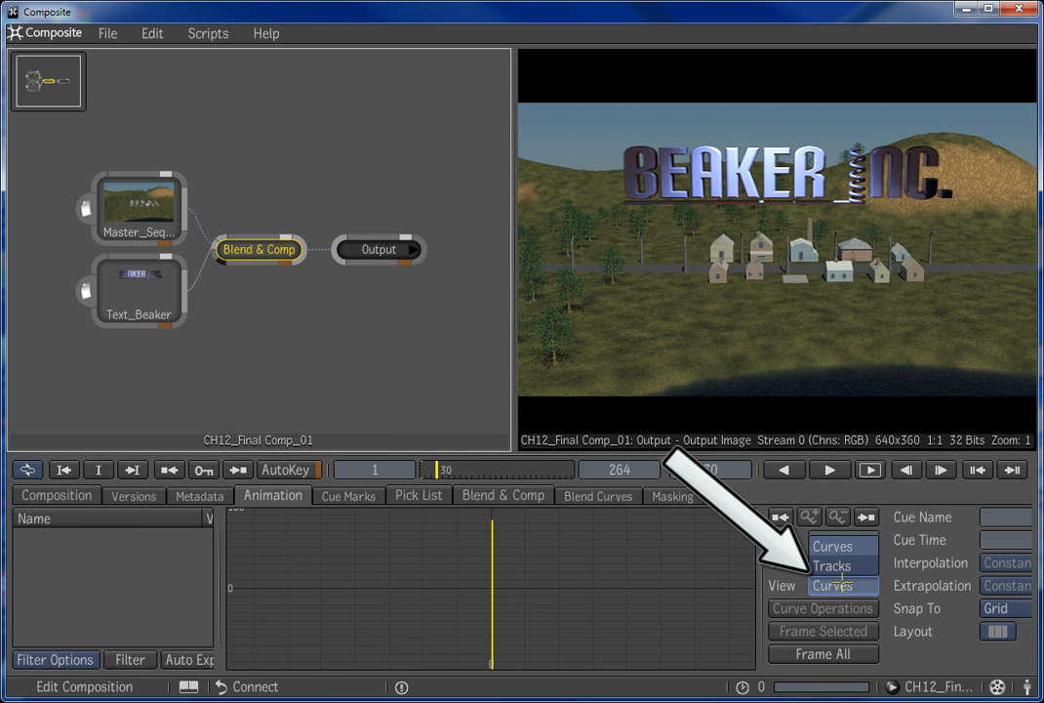
pyautogui.click(831, 562)
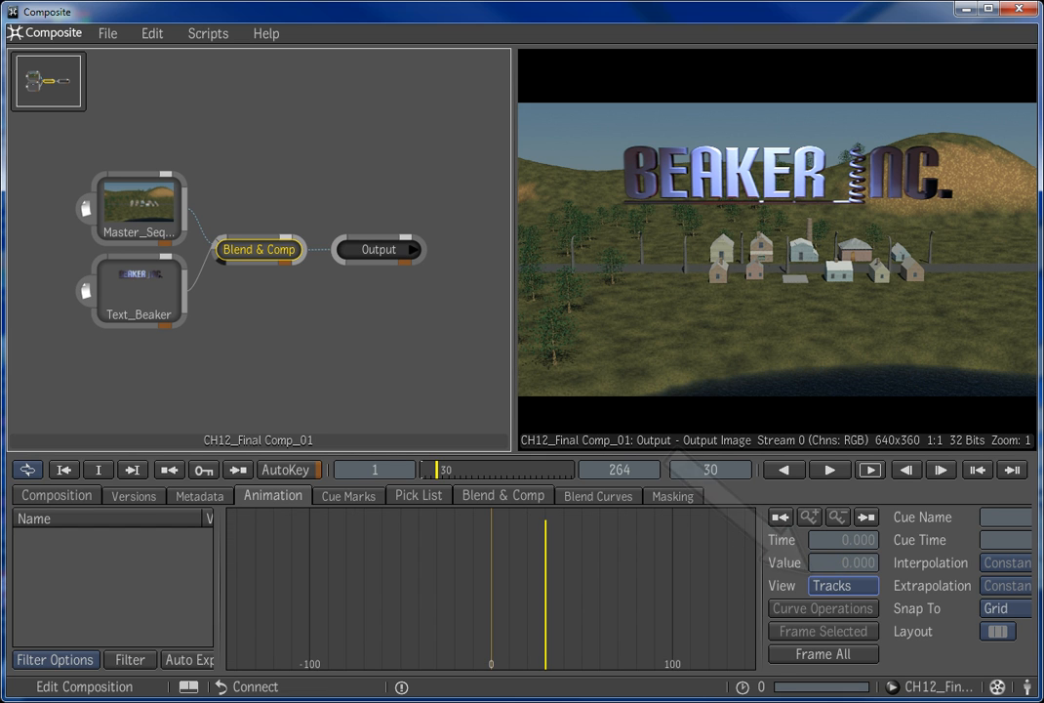
pyautogui.click(118, 209)
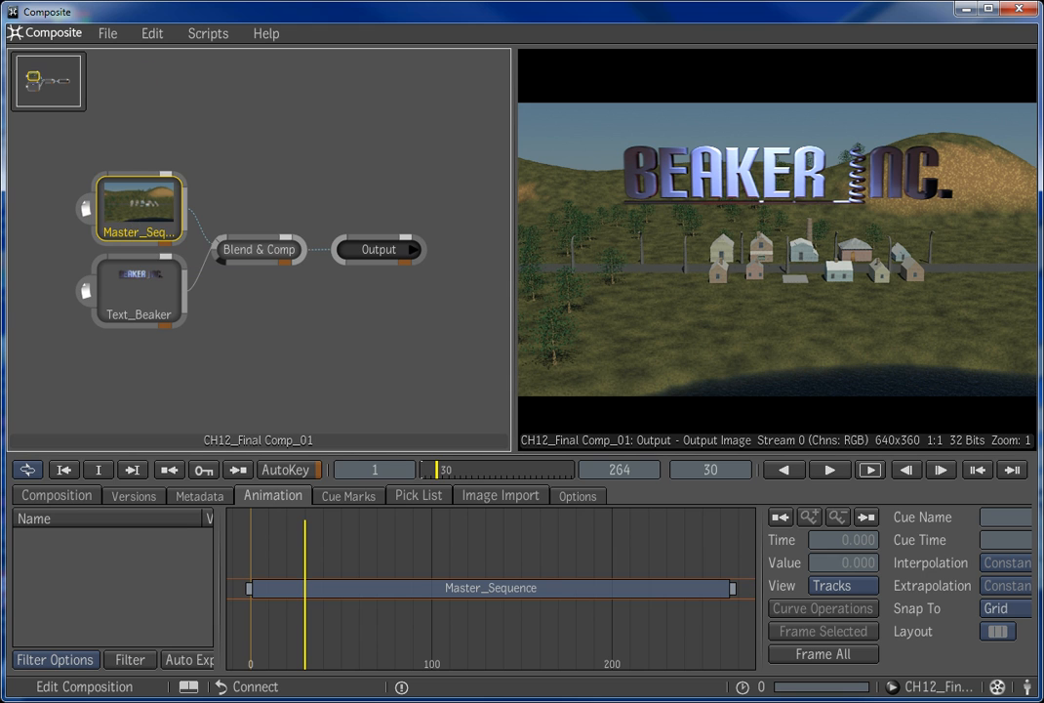
pyautogui.press('ctrl')
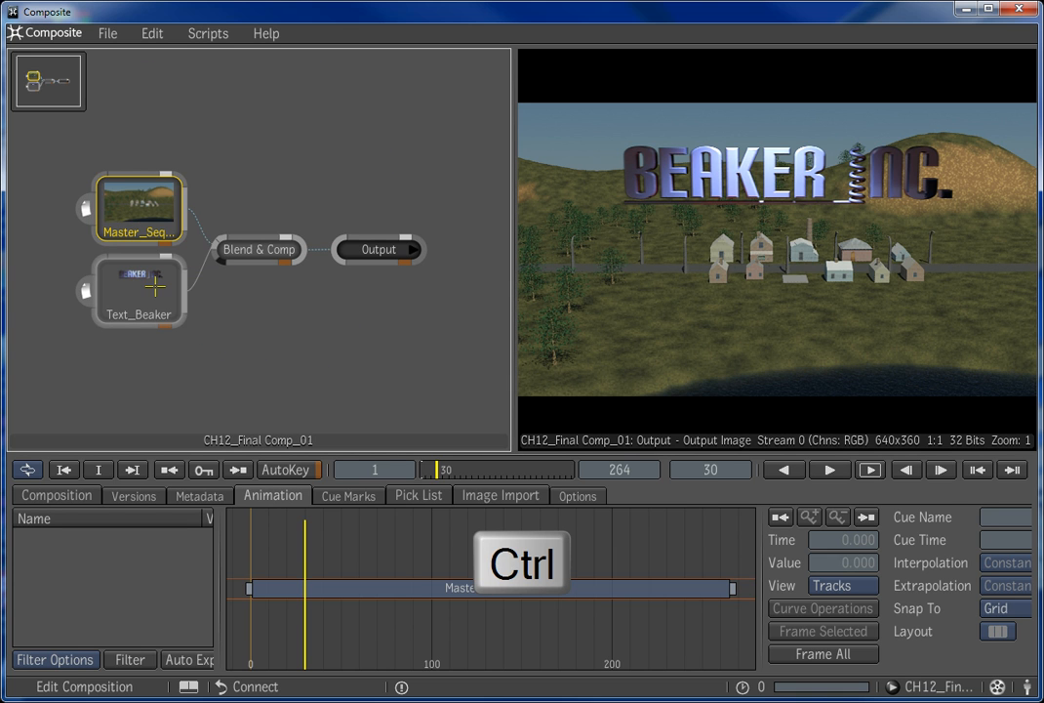
pyautogui.keyDown('ctrl'); pyautogui.click(155, 289); pyautogui.keyUp('ctrl')
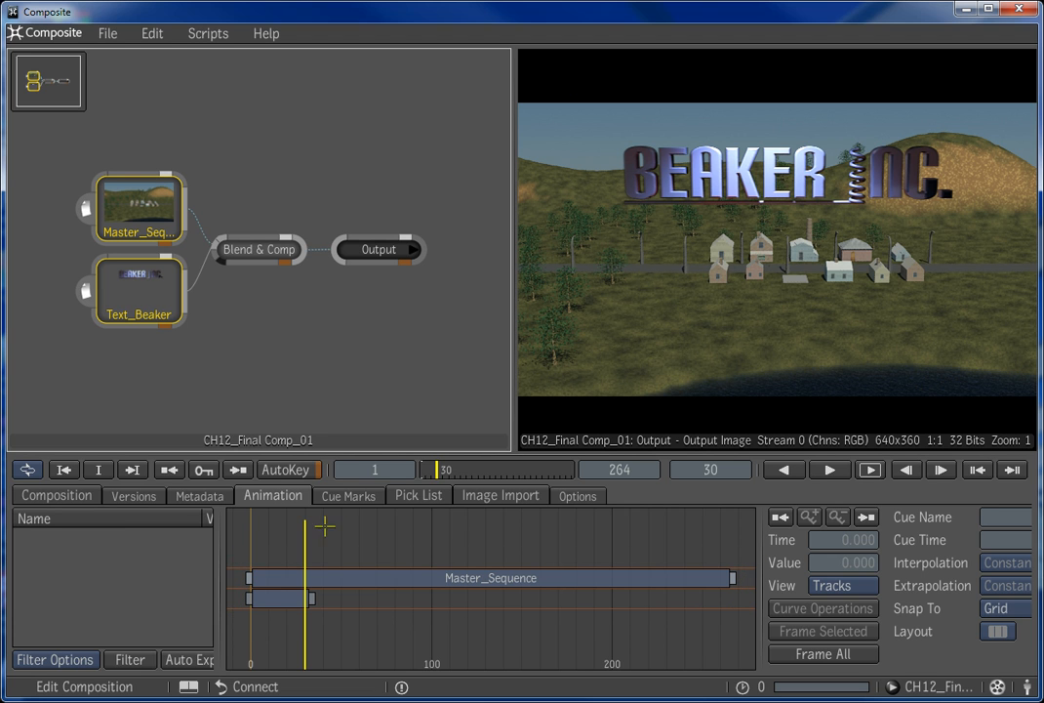
# Move the Text_Beaker track so it ends just before the end of the Master_Sequence track, and check the result at frame 259.
pyautogui.click(273, 602)
pyautogui.moveTo(275, 599); pyautogui.dragTo(699, 601)
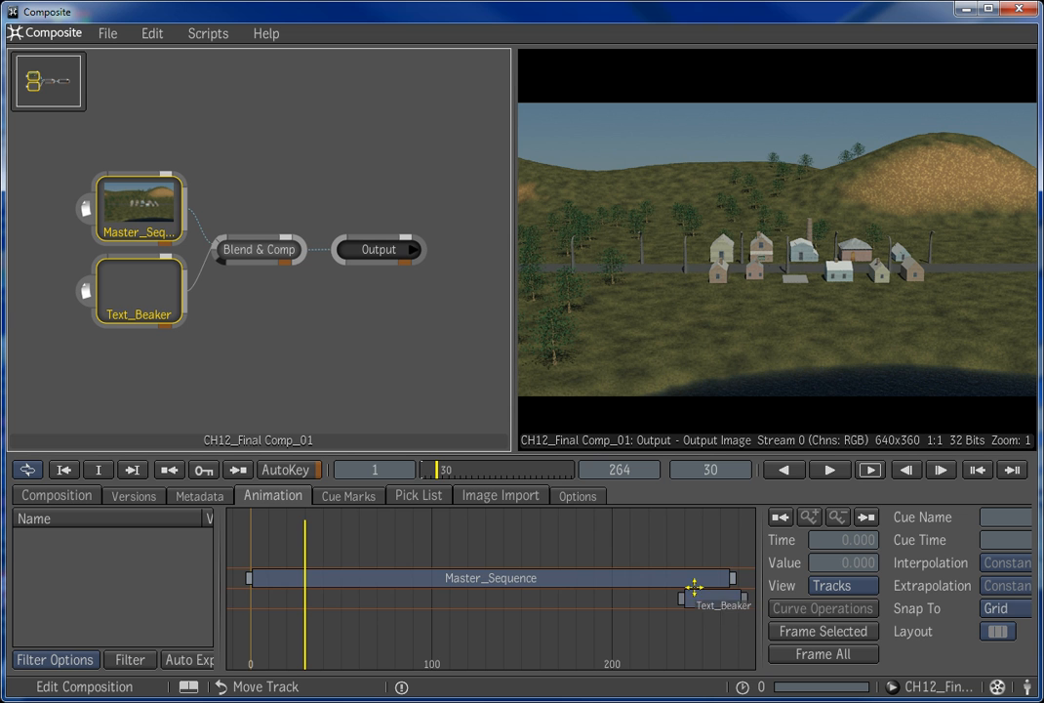
pyautogui.moveTo(448, 470); pyautogui.dragTo(578, 477)
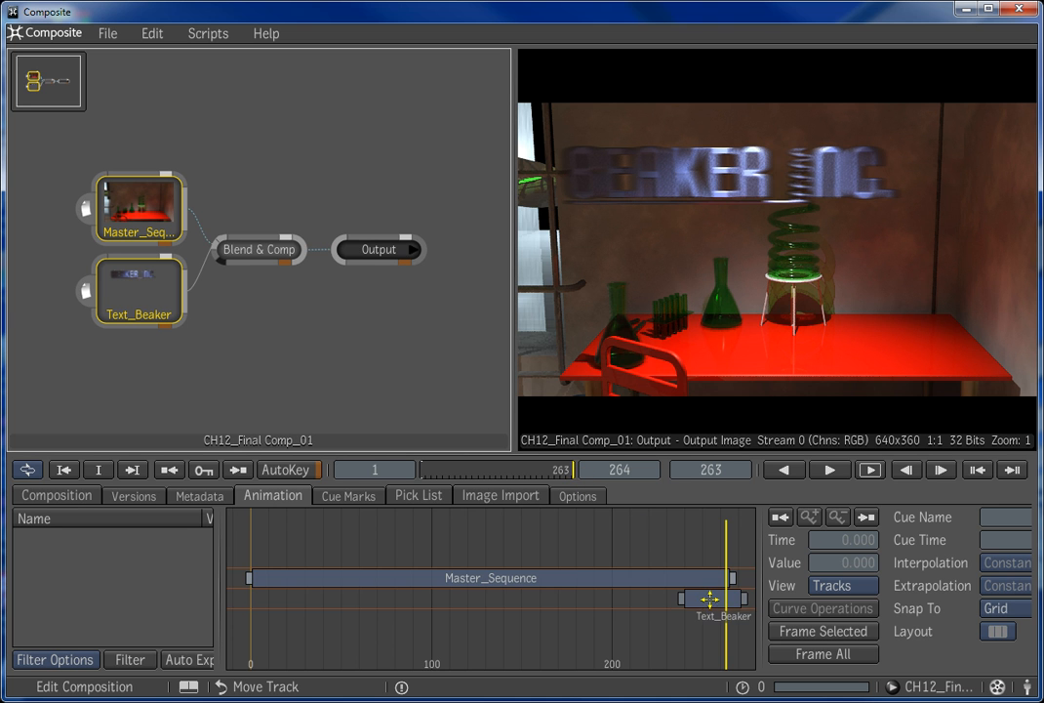
pyautogui.moveTo(695, 600); pyautogui.dragTo(677, 599)
pyautogui.moveTo(578, 476); pyautogui.dragTo(572, 470)
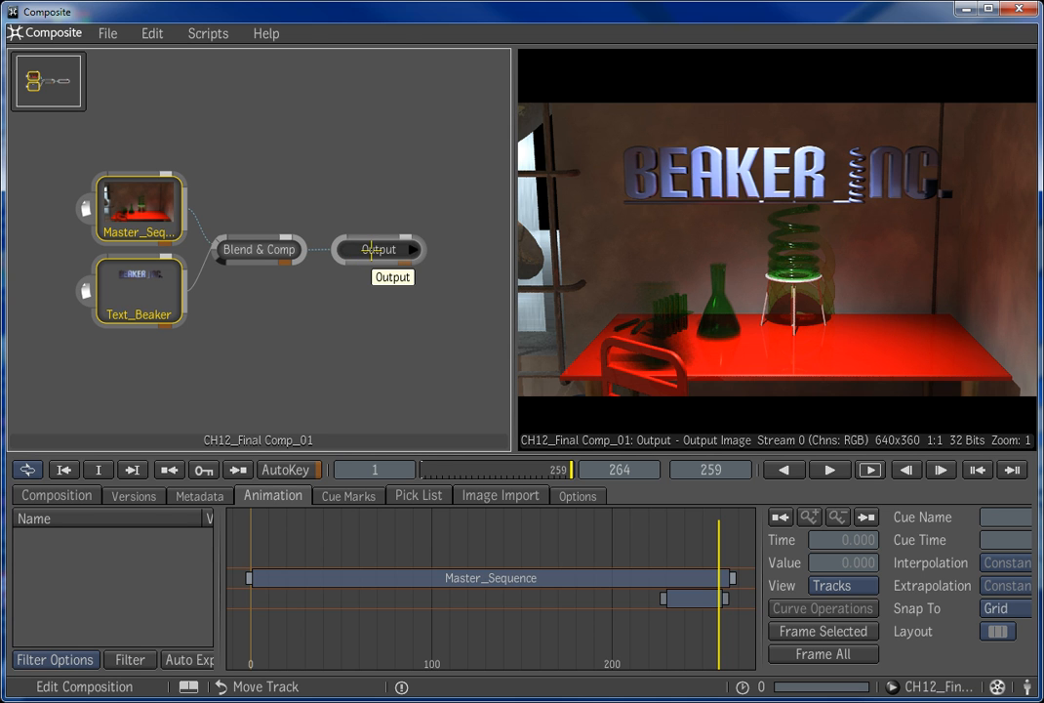
# Set the render file format of the Output node to PNG.
pyautogui.click(372, 249)
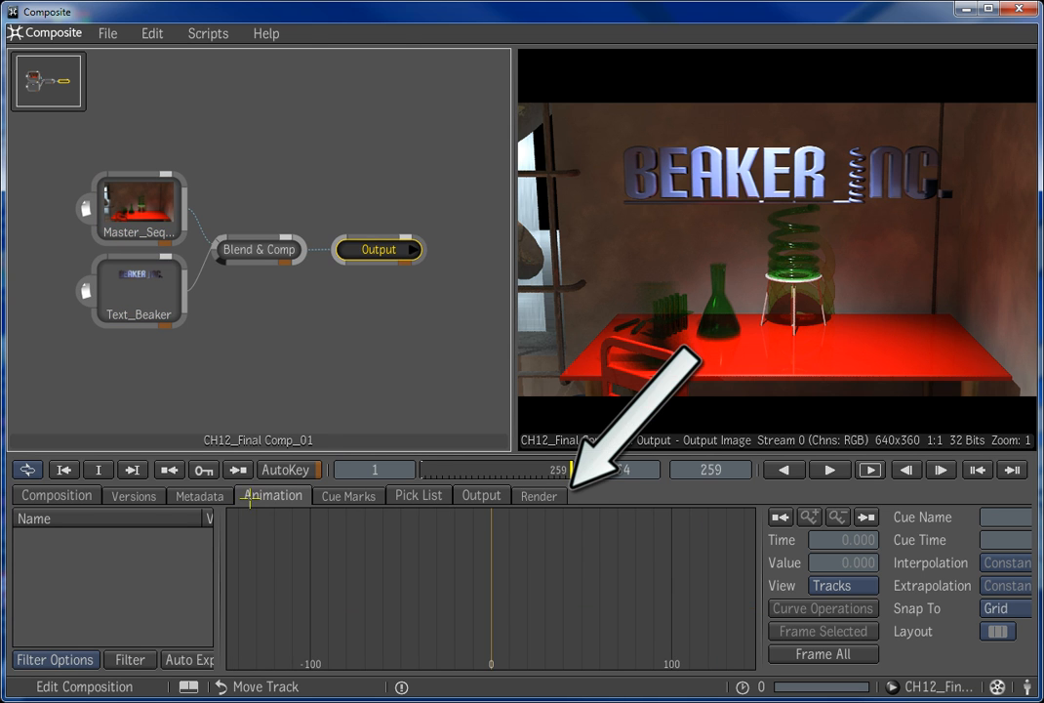
pyautogui.click(550, 497)
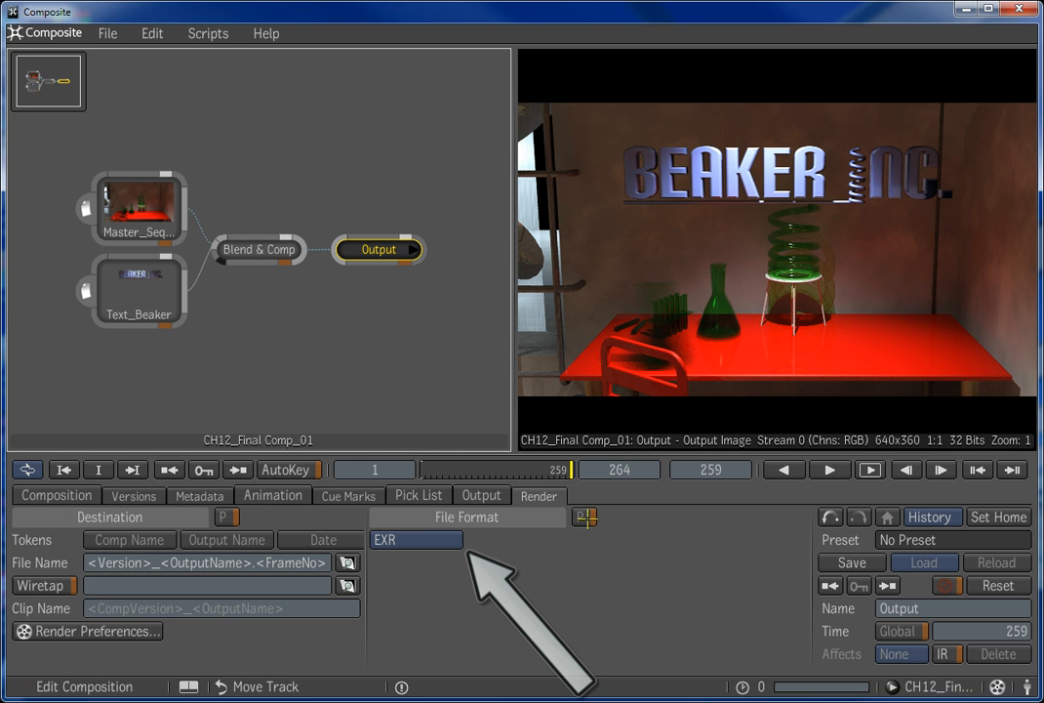
pyautogui.click(445, 541)
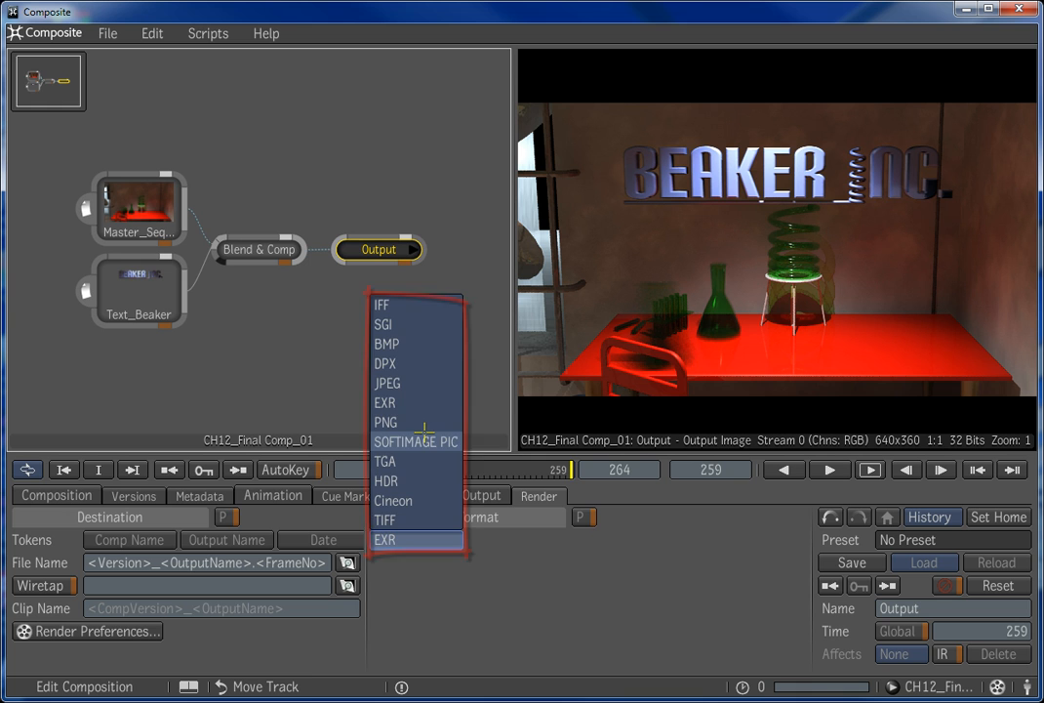
pyautogui.click(421, 421)
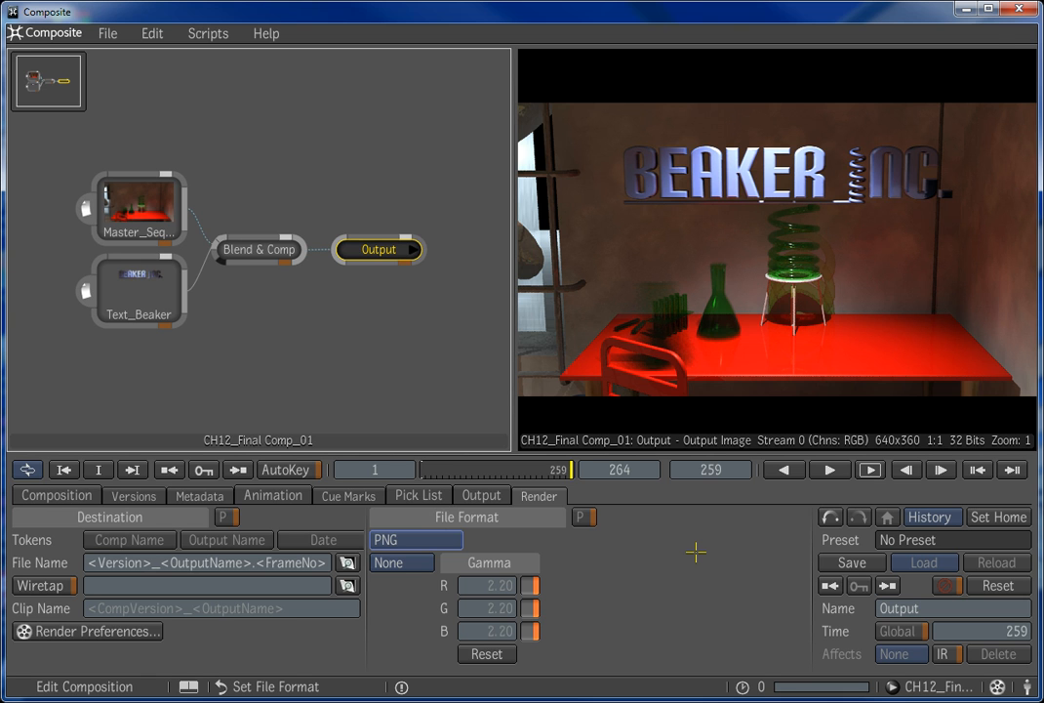
# Start a foreground render of the composition's Output for frames 1 to 264.
pyautogui.click(107, 34)
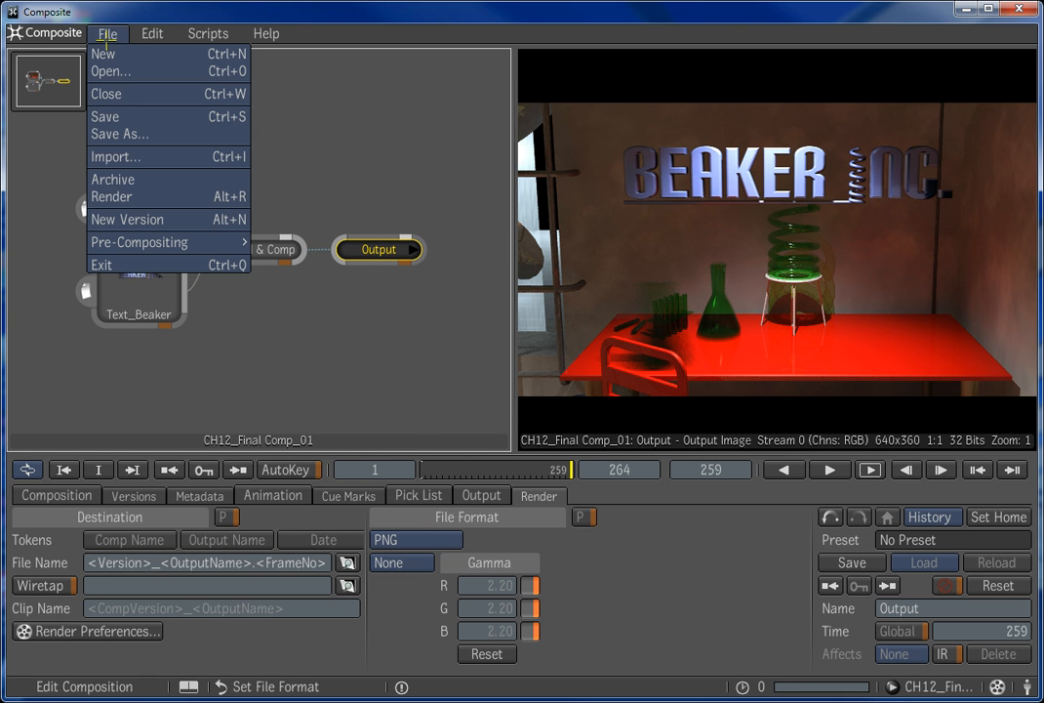
pyautogui.click(137, 196)
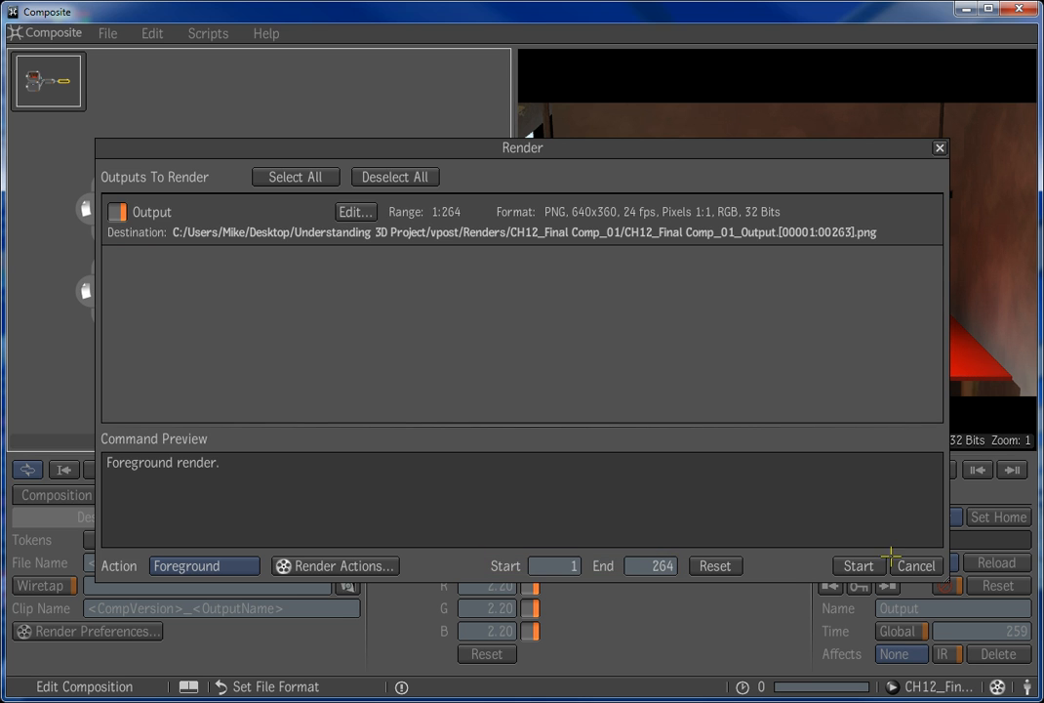
pyautogui.click(861, 565)
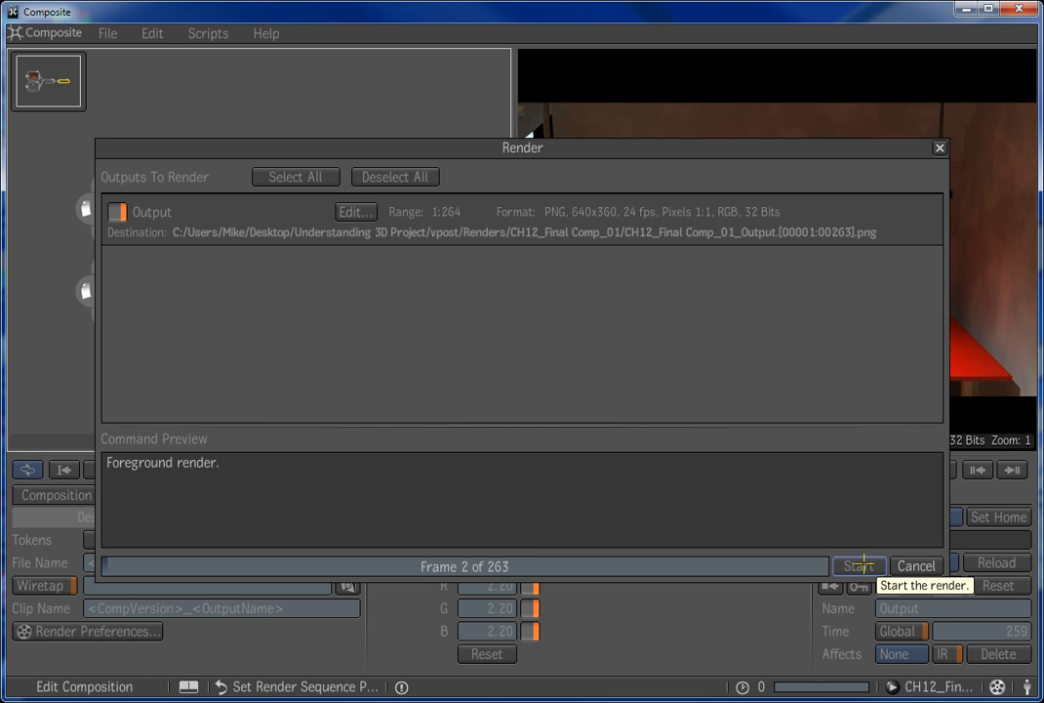